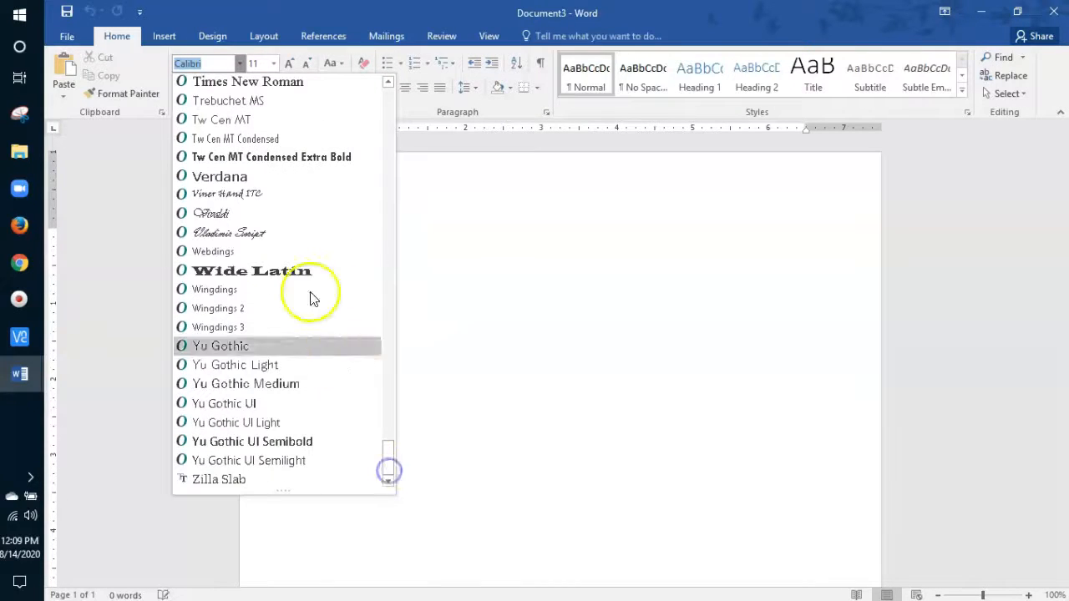
- Set the document font to Times New Roman at size 12
click(255, 82)
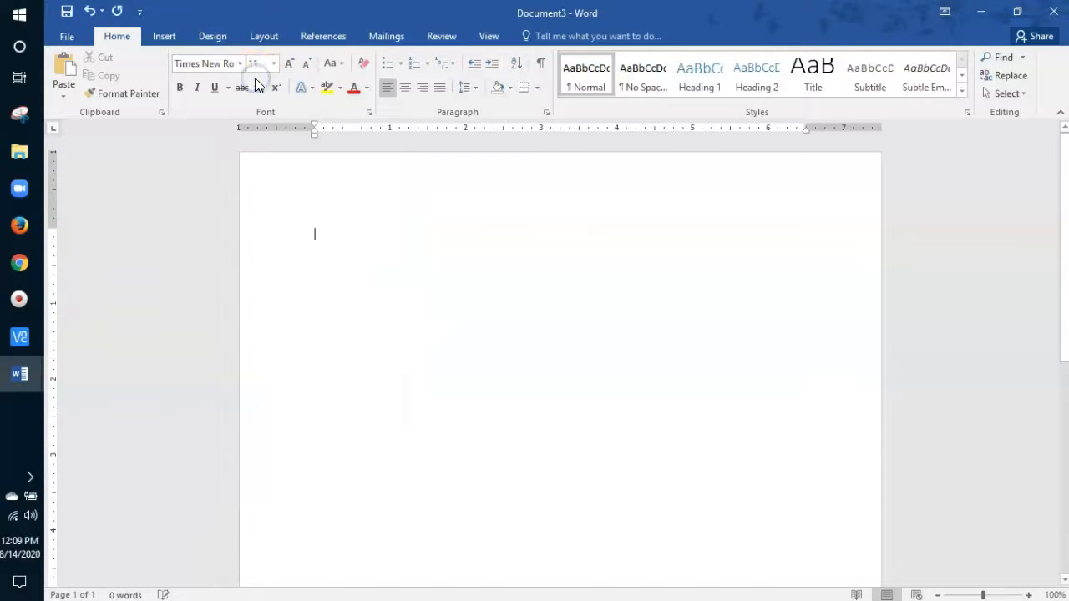
click(275, 63)
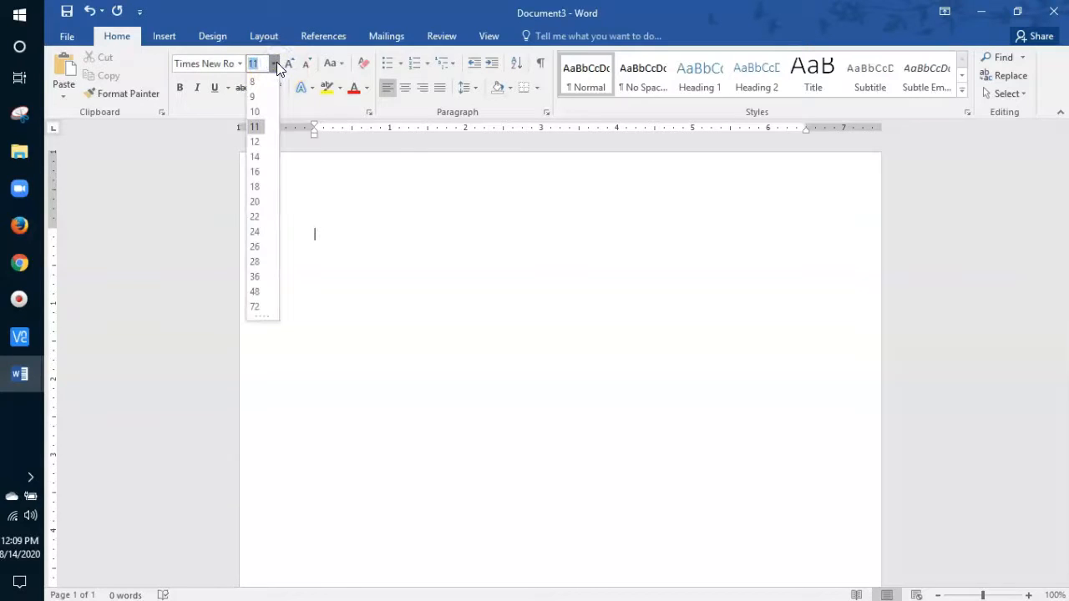
click(259, 142)
- Give the entire document 0 pt spacing after paragraphs and double line spacing
key(ctrl+a)
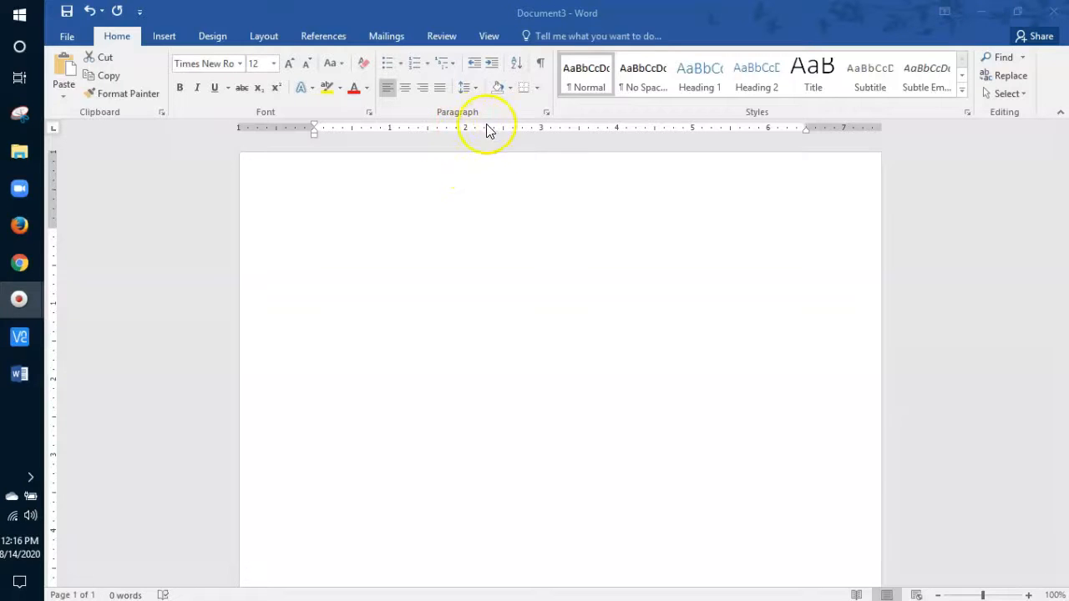
click(547, 116)
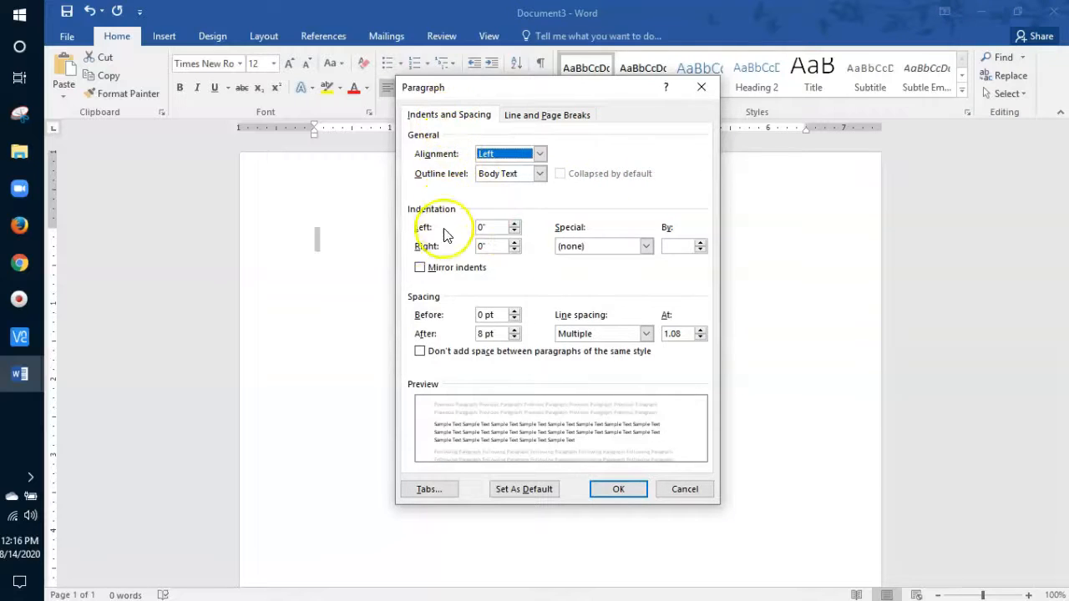
click(515, 337)
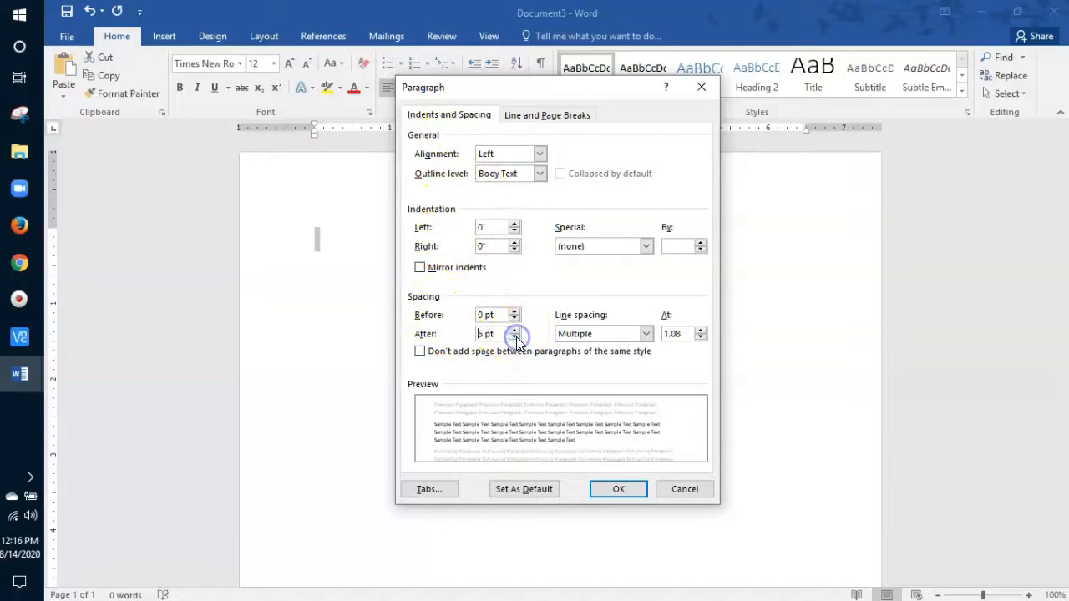
click(515, 337)
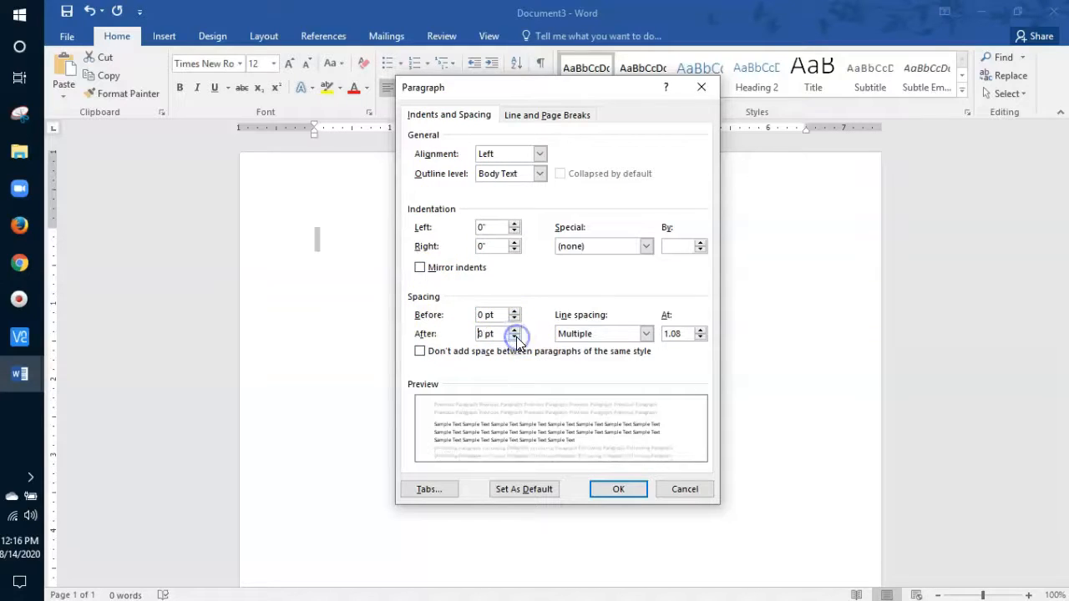
click(646, 333)
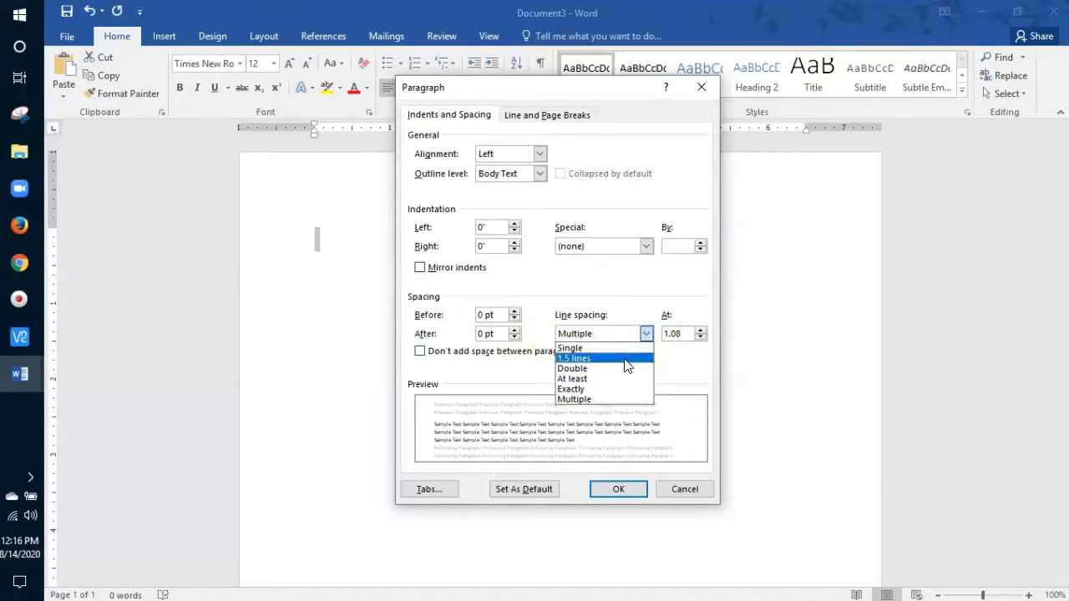
click(627, 368)
click(625, 493)
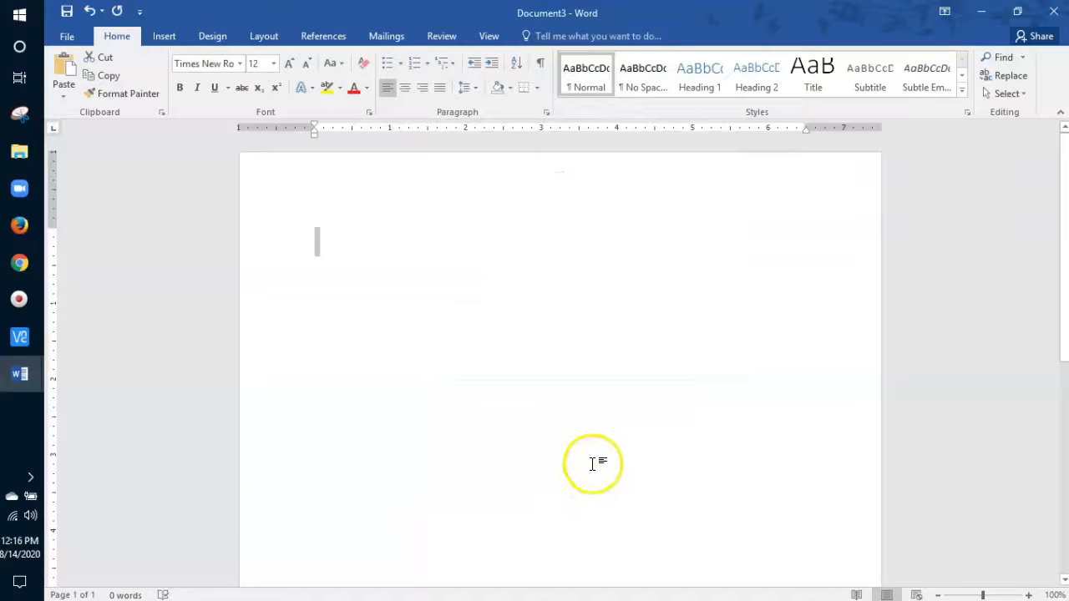
- Update the Normal style to match the current font and paragraph formatting
click(318, 237)
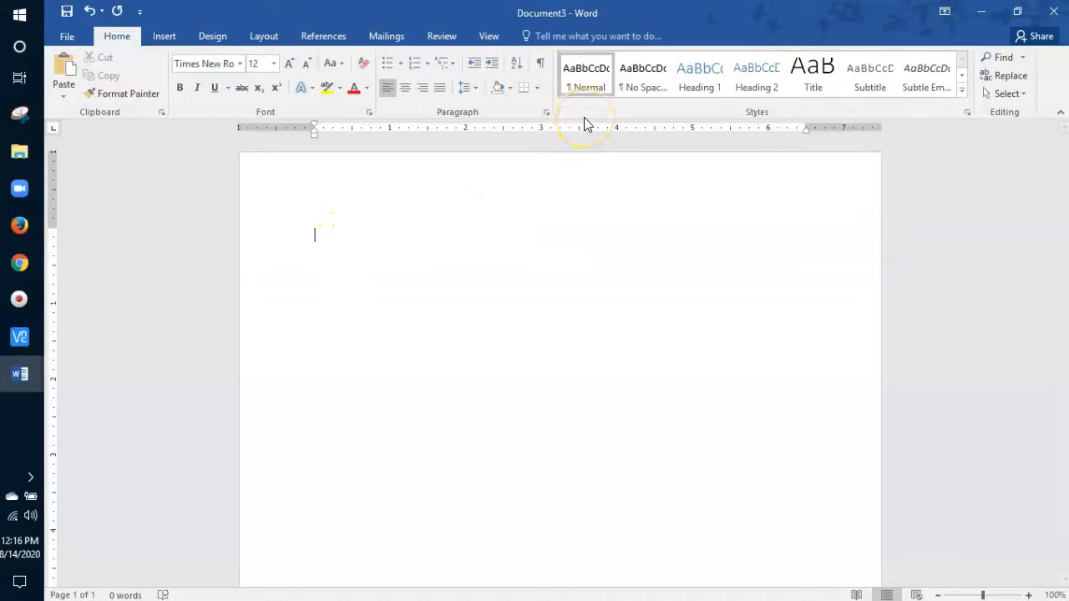
click(579, 87)
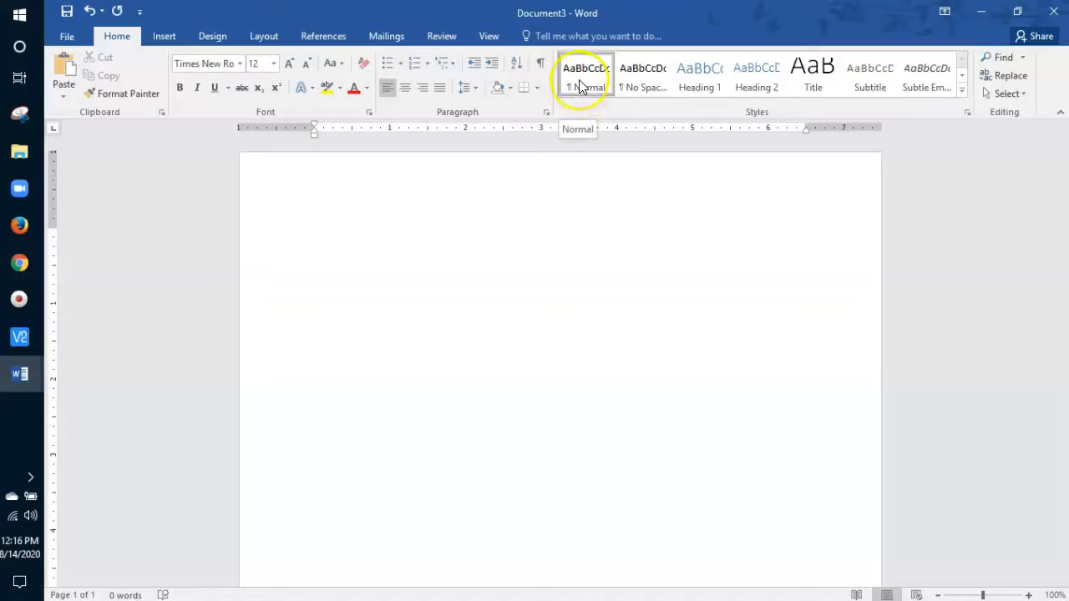
right_click(579, 87)
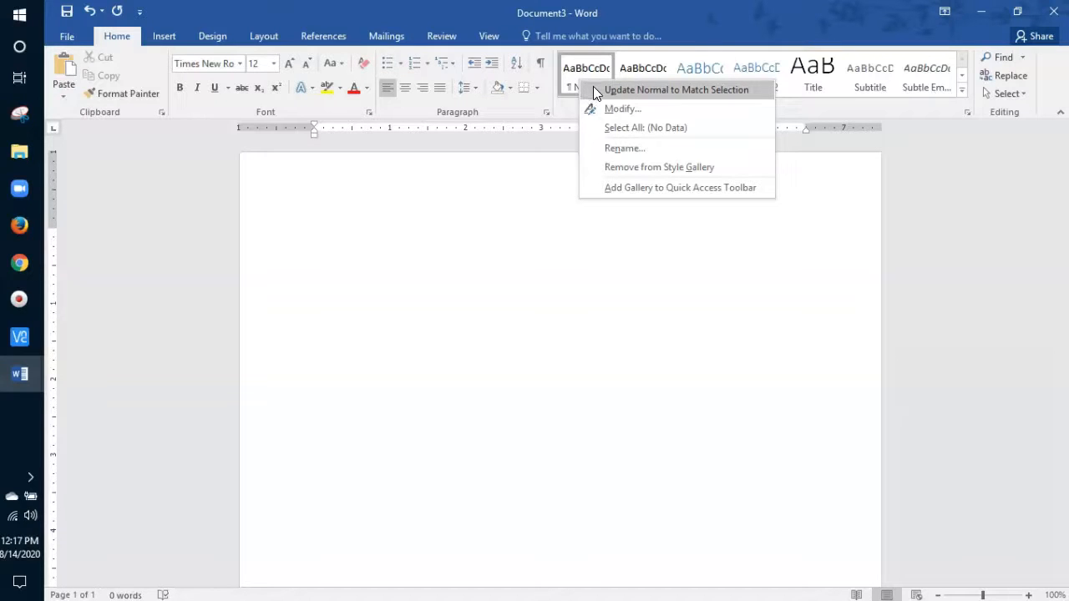
click(634, 90)
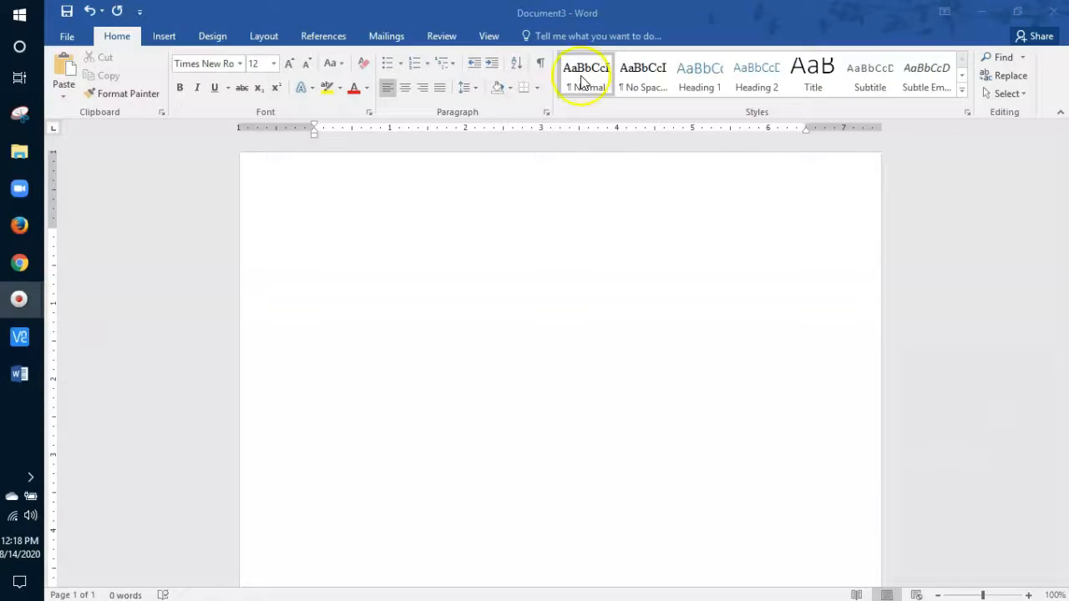
- Open the page header for editing without applying a built-in header design
click(167, 39)
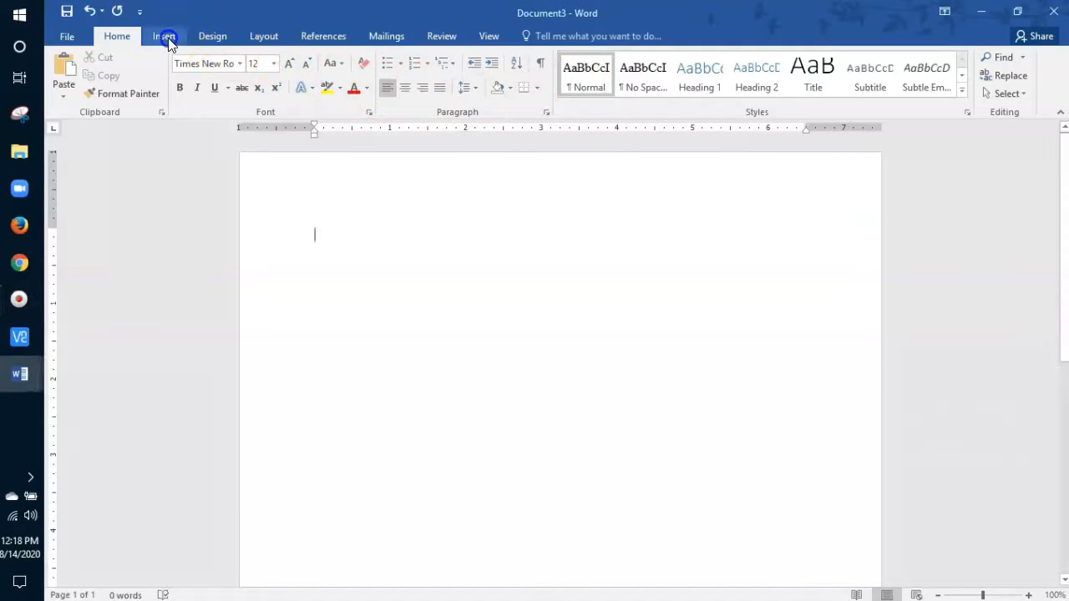
click(168, 37)
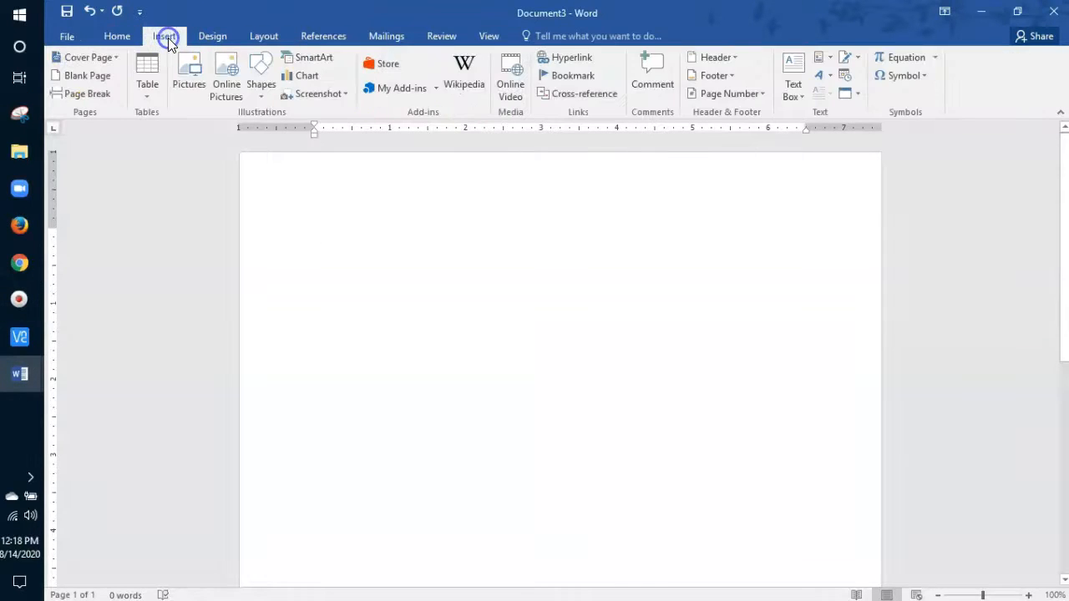
click(703, 59)
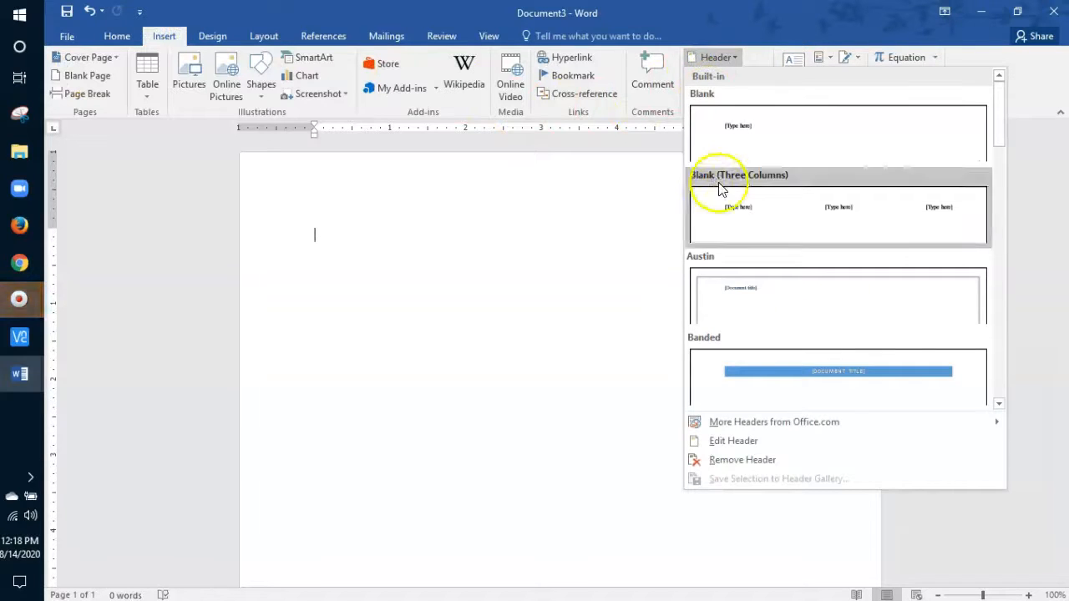
click(740, 443)
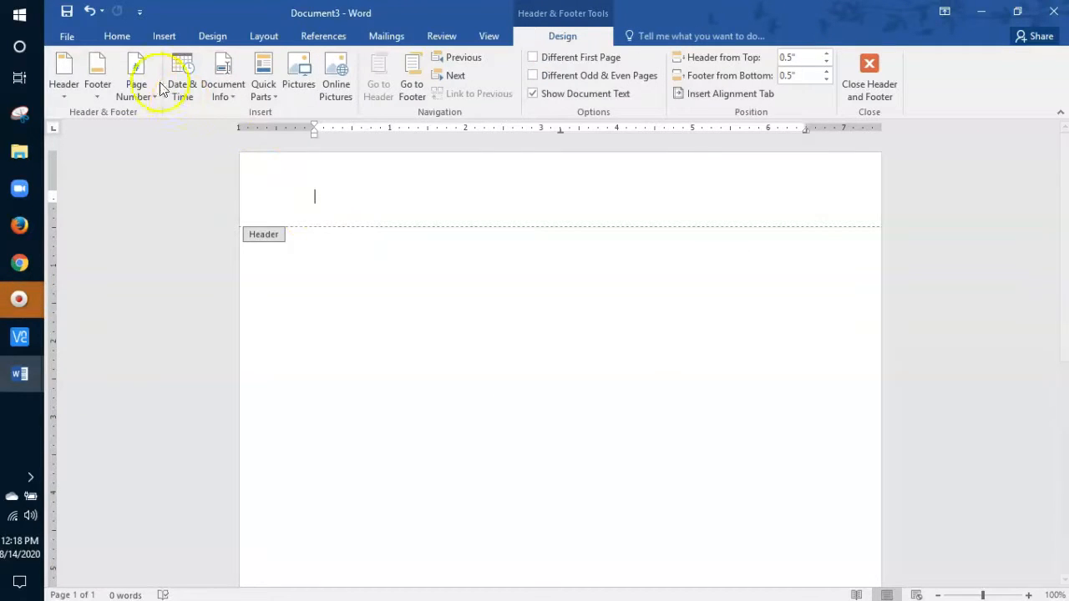
- Insert a Plain Number 3 page number at the top of the page, preceded by the student's last name, and close the header
click(133, 88)
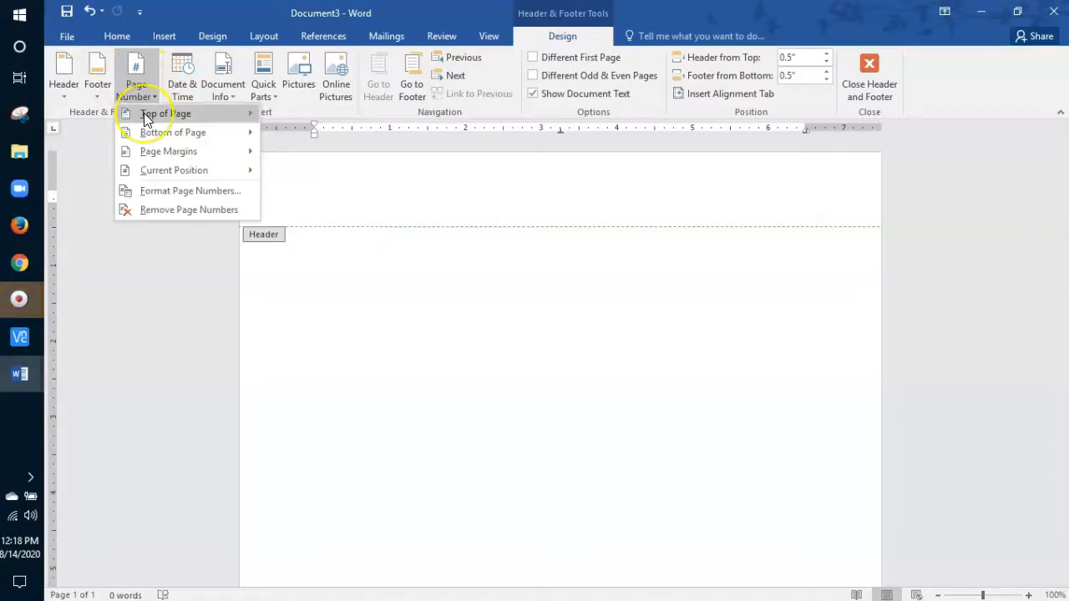
mouse_move(145, 120)
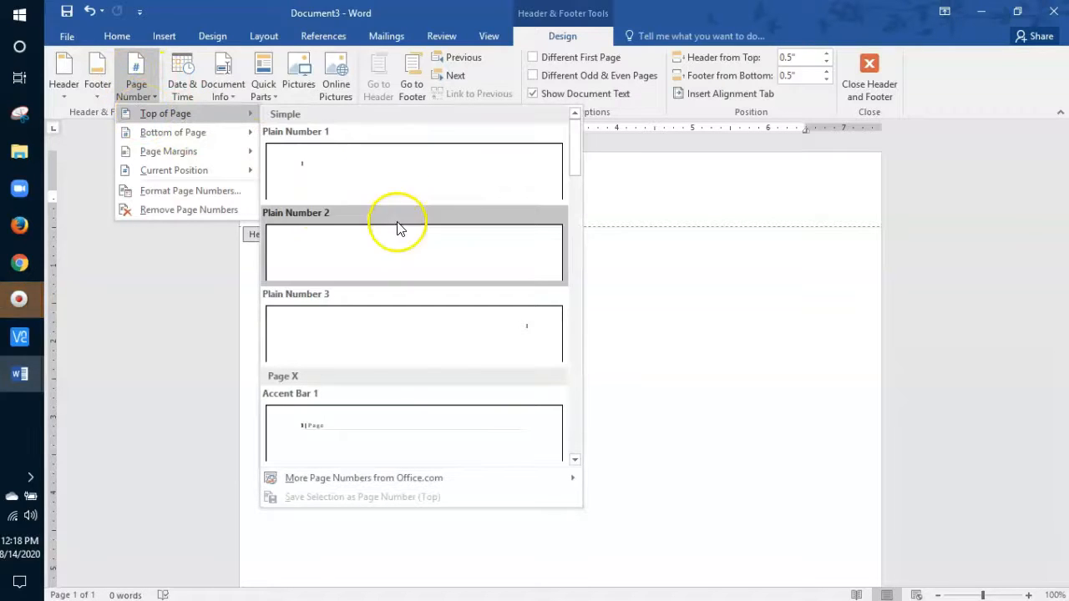
click(409, 327)
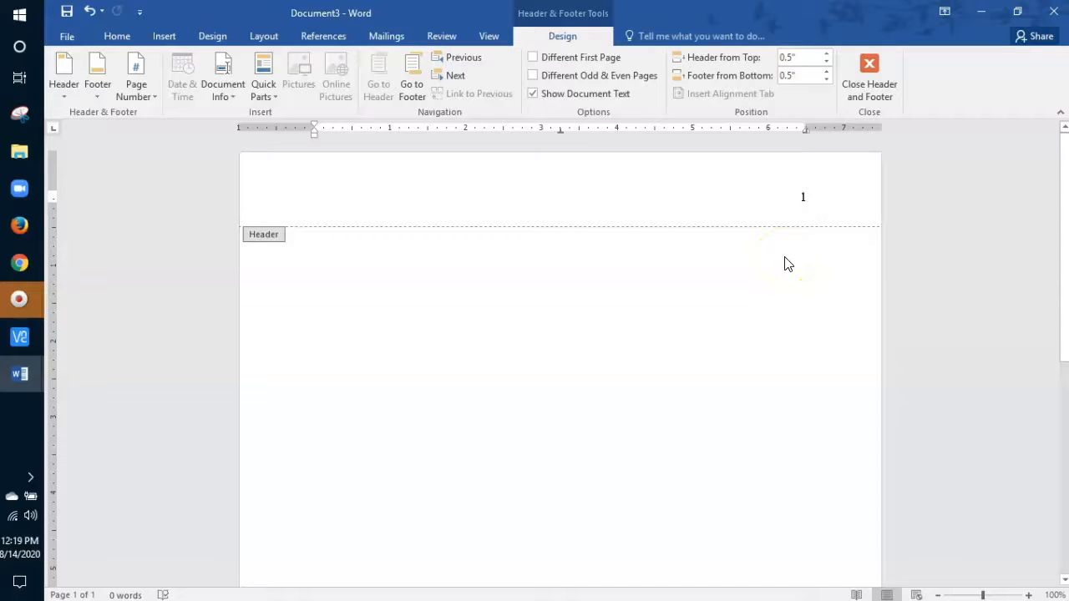
text(Smith)
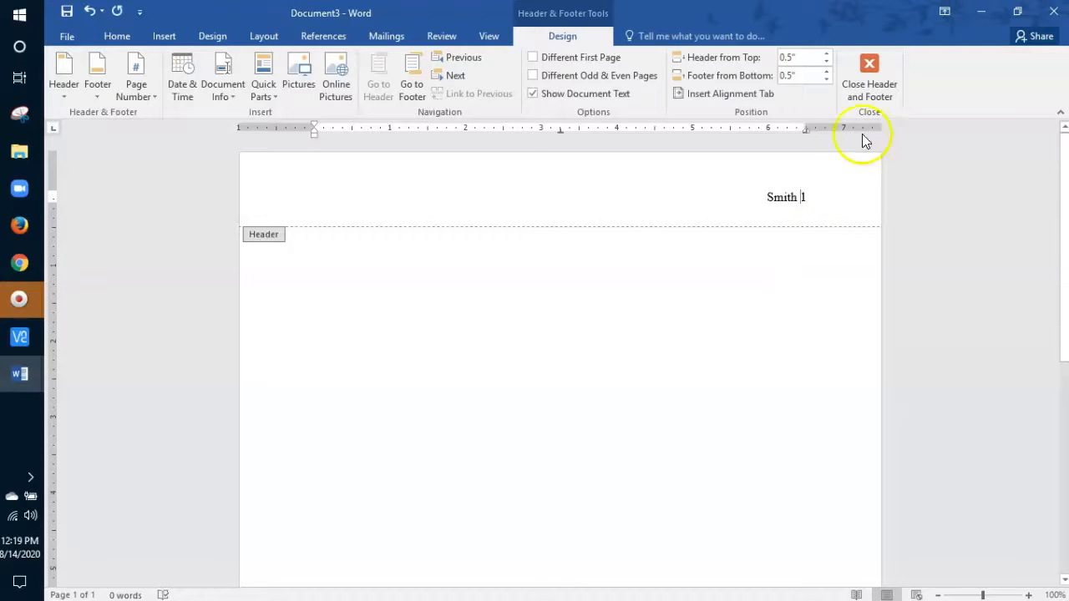
click(867, 77)
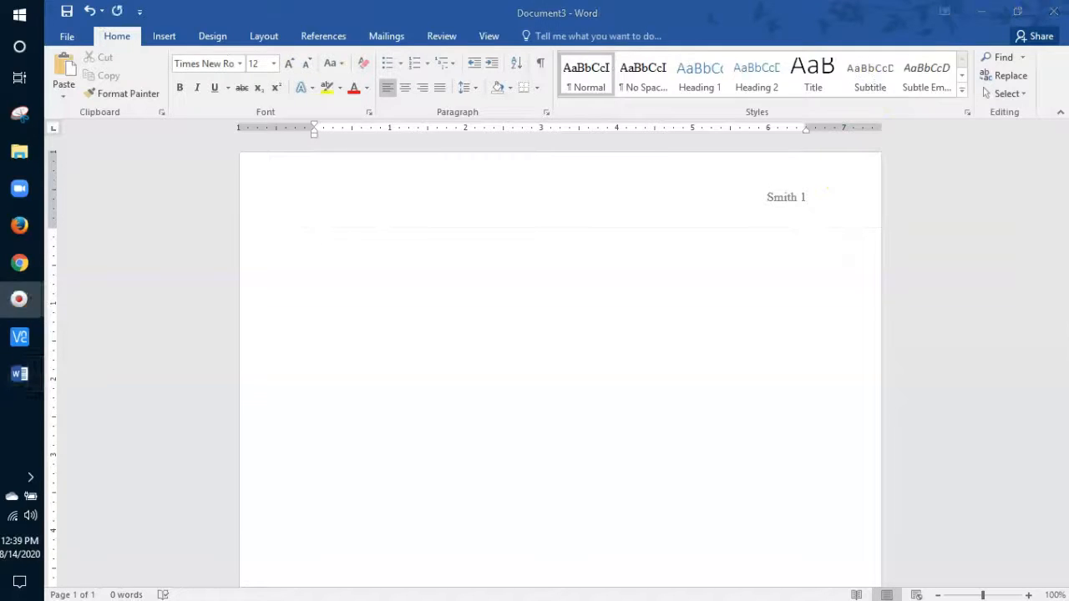
- Enter the student's full name and the instructor's name on separate lines at the start of the first page
click(334, 242)
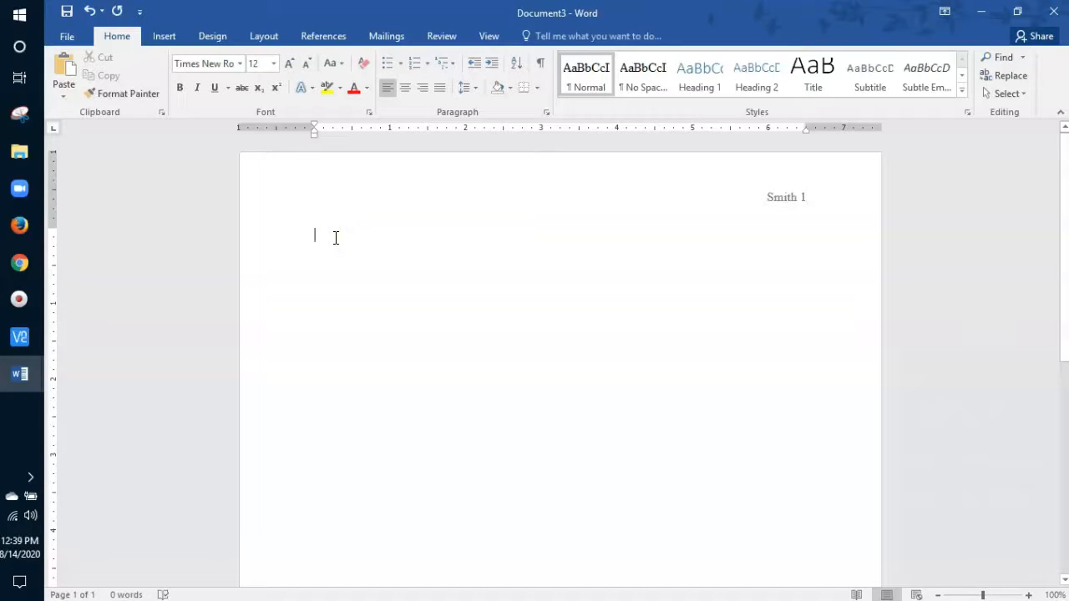
text(Jane S)
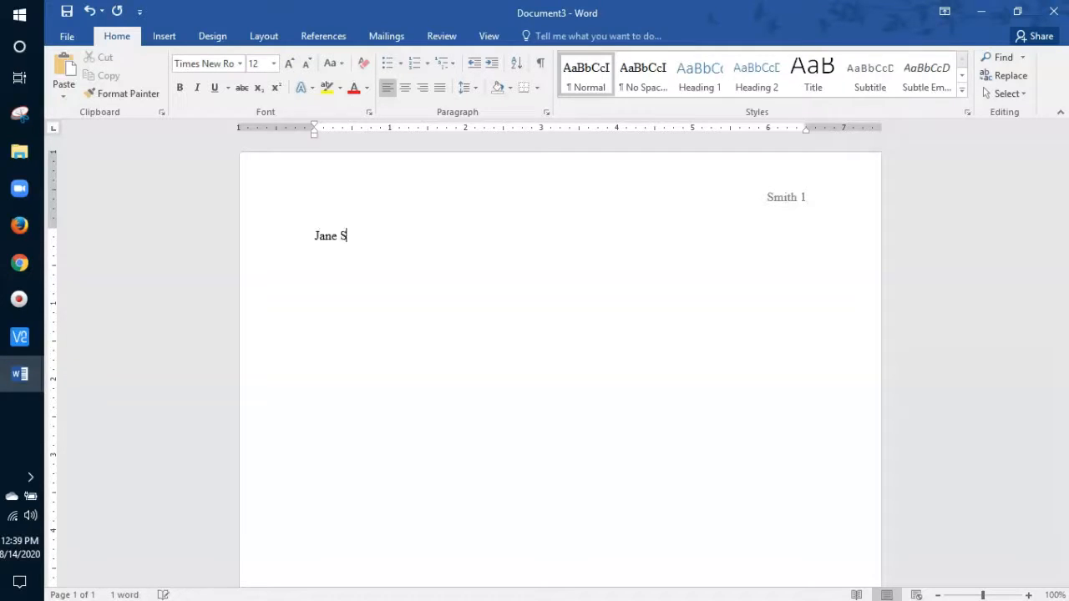
text(mith)
key(Return)
text(Ms. Franklin)
key(Return)
- Add the course code ENG101-01 and the date 8 August 2020 on separate lines below the instructor's name
text(ENG)
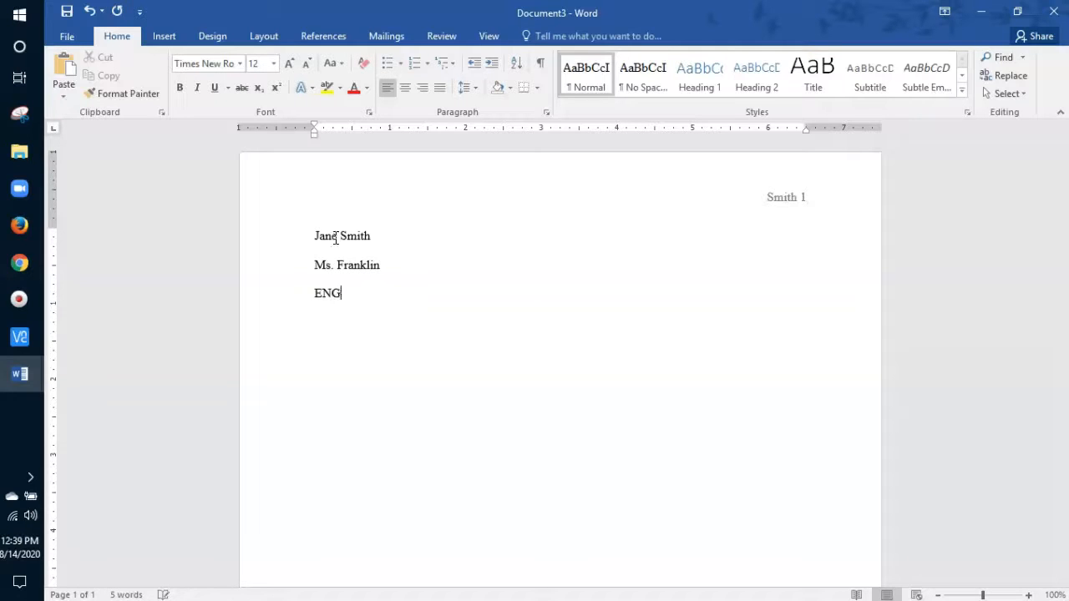
text(101-0)
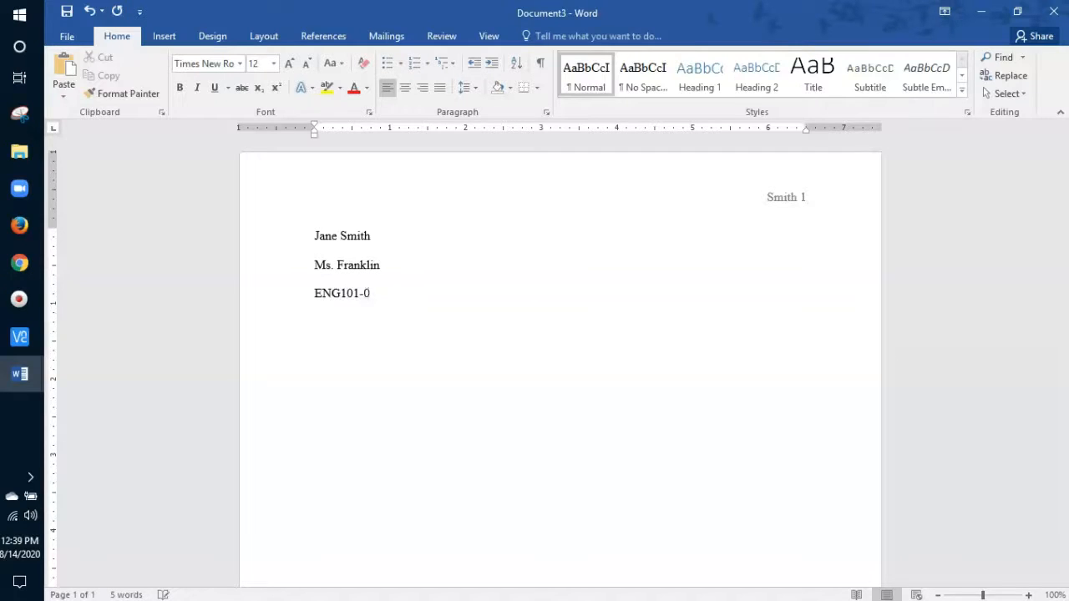
text(1 8 ASu)
key(BackSpace)
key(BackSpace)
text(ugust 2020)
- Add the centered title "The Color of the Ocean" below the date and start a left-aligned, tab-indented body paragraph under it
click(405, 89)
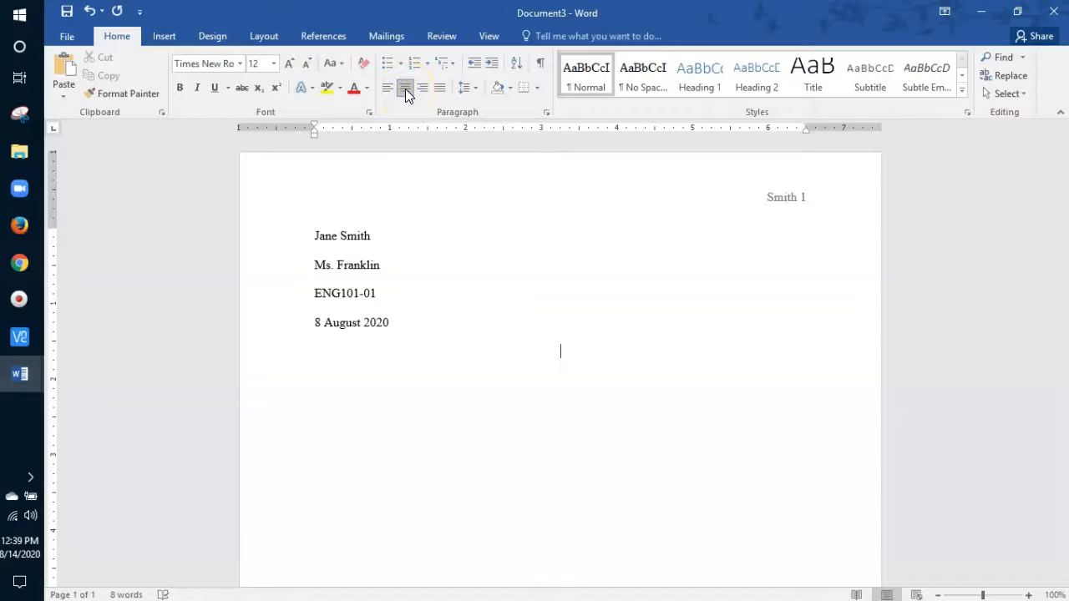
text(The Color of t)
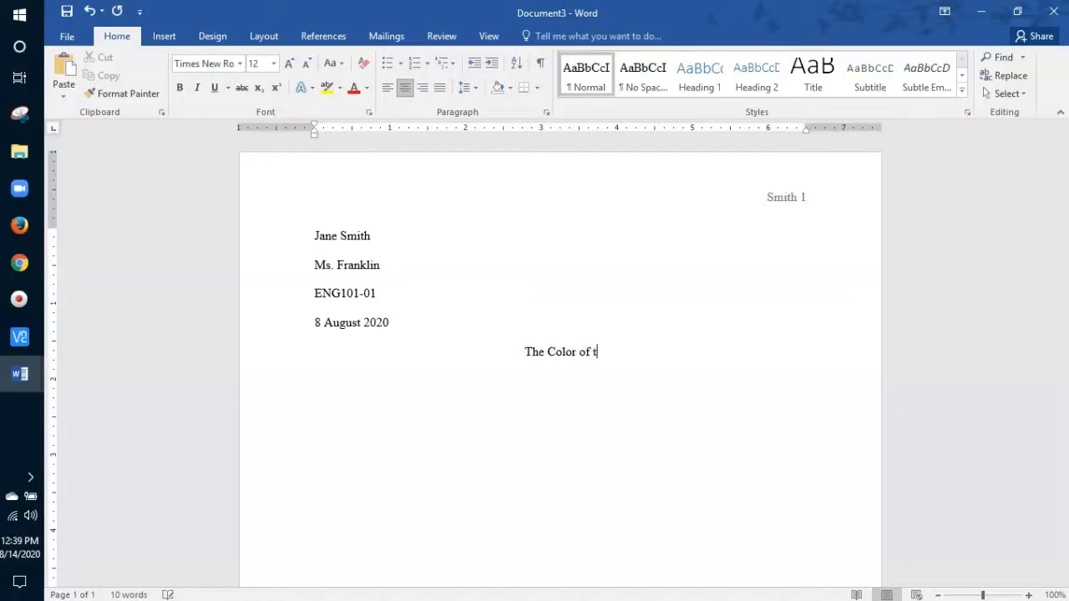
text(he Oce)
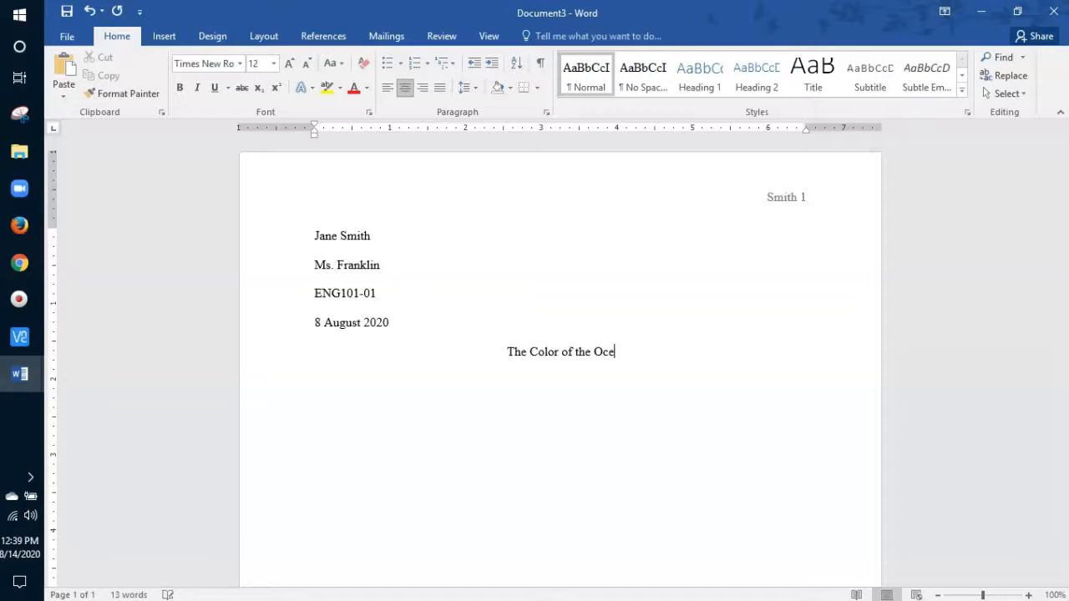
text(an)
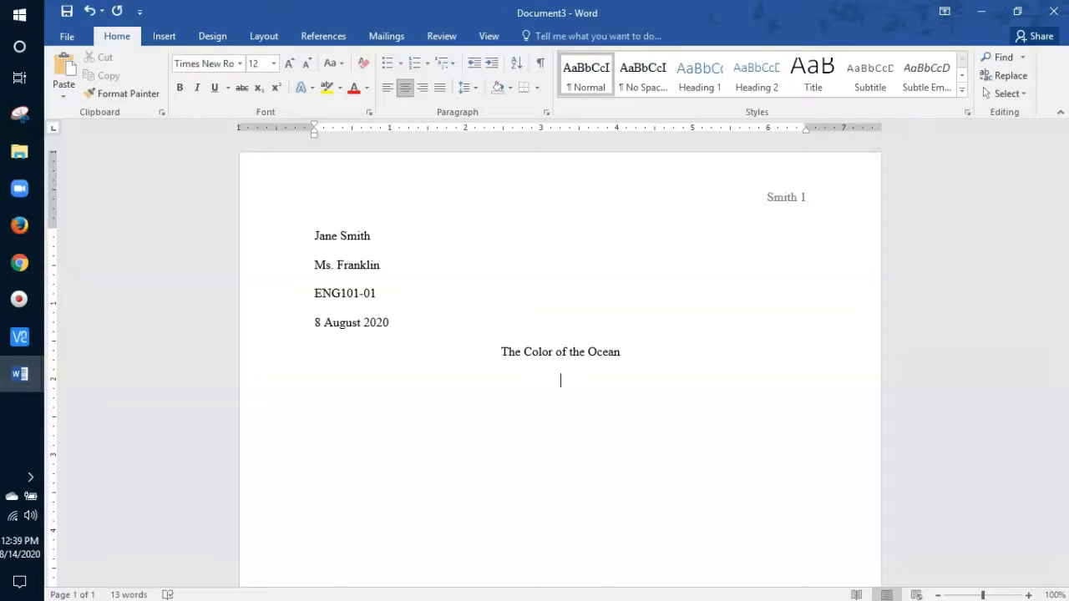
click(388, 92)
key(Tab)
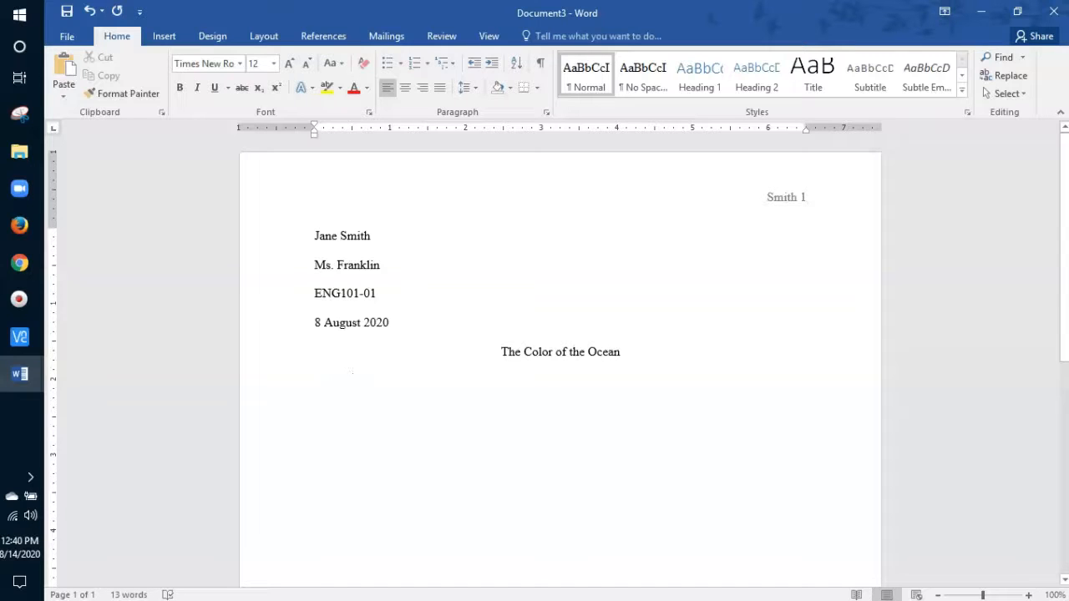
- Insert a page break after the body paragraph to start a second page
click(249, 31)
click(250, 58)
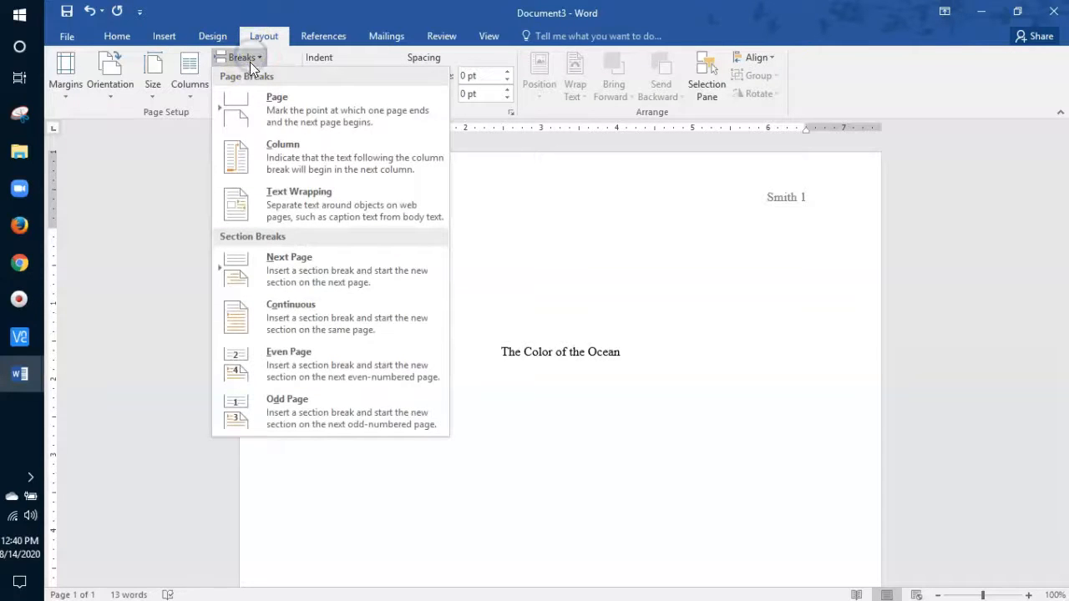
click(257, 105)
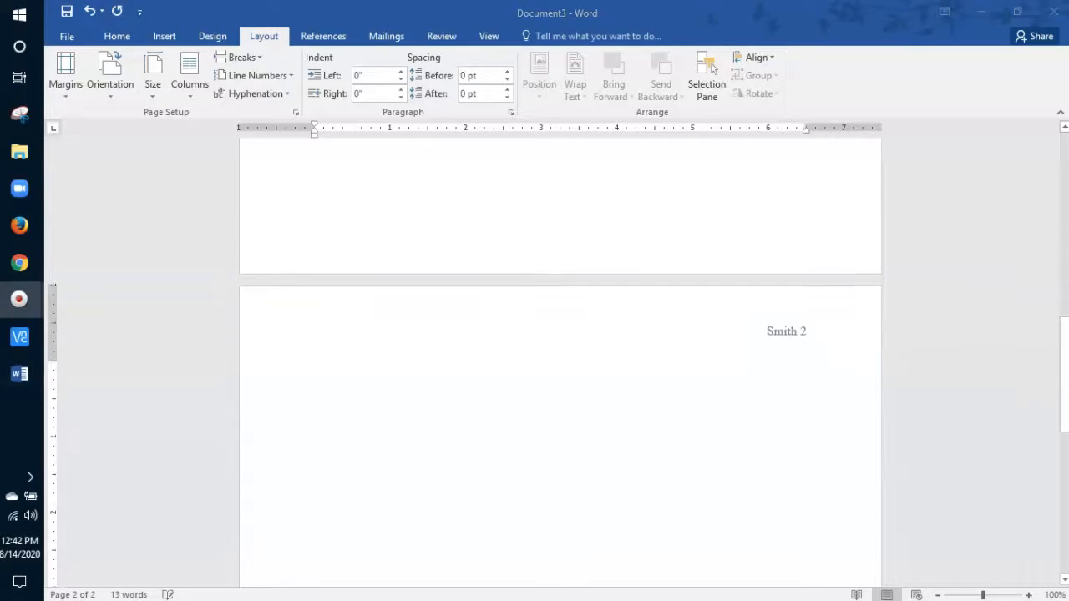
- Add the centered heading "Work Cited" at the top of the second page and start a new line below it
scroll(559, 359, down, 1)
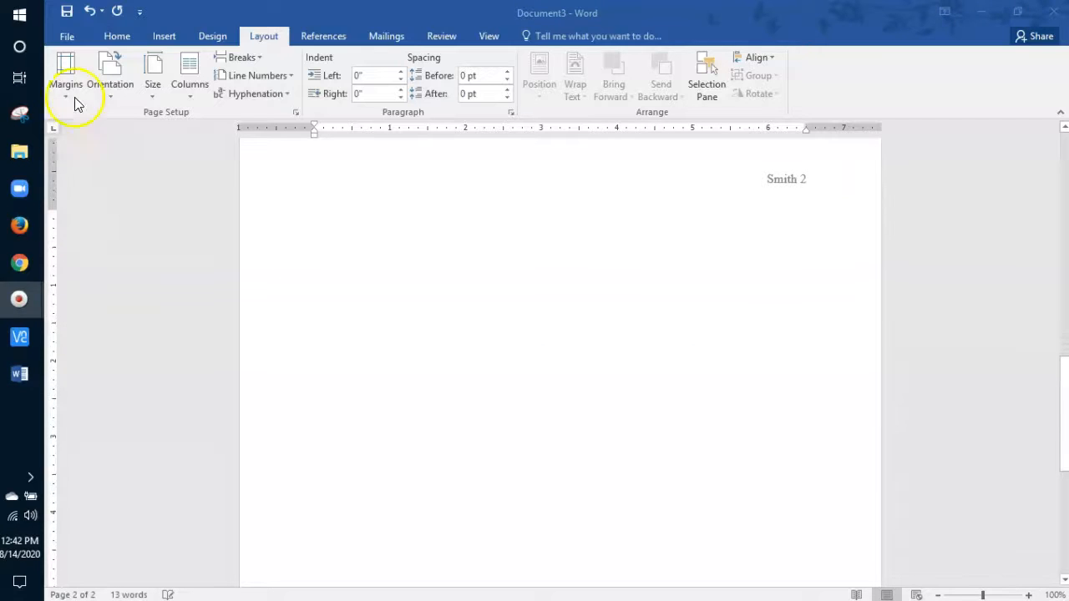
click(111, 38)
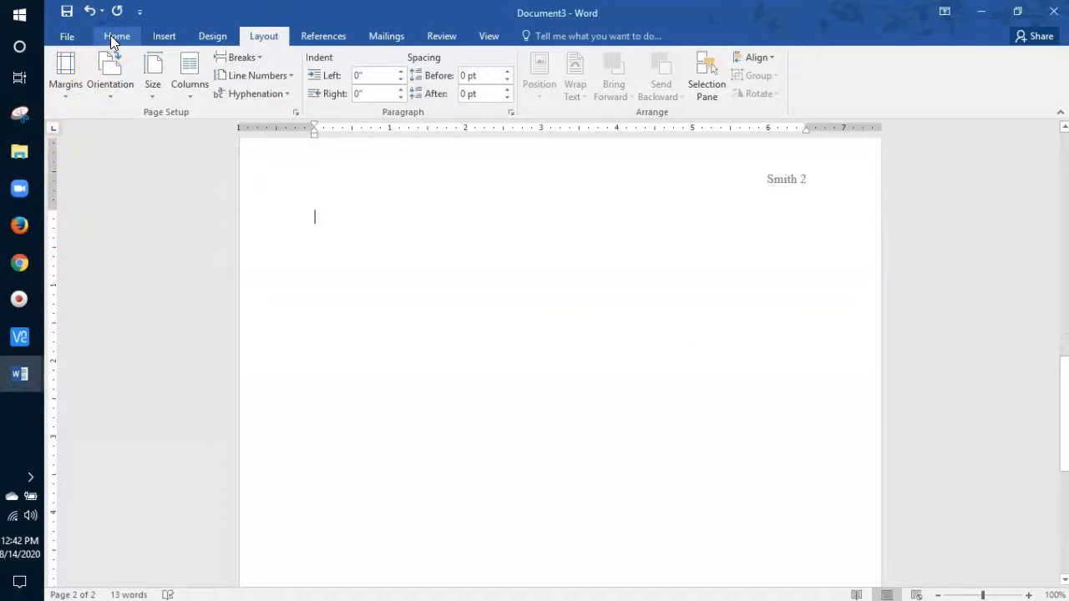
click(110, 35)
click(407, 86)
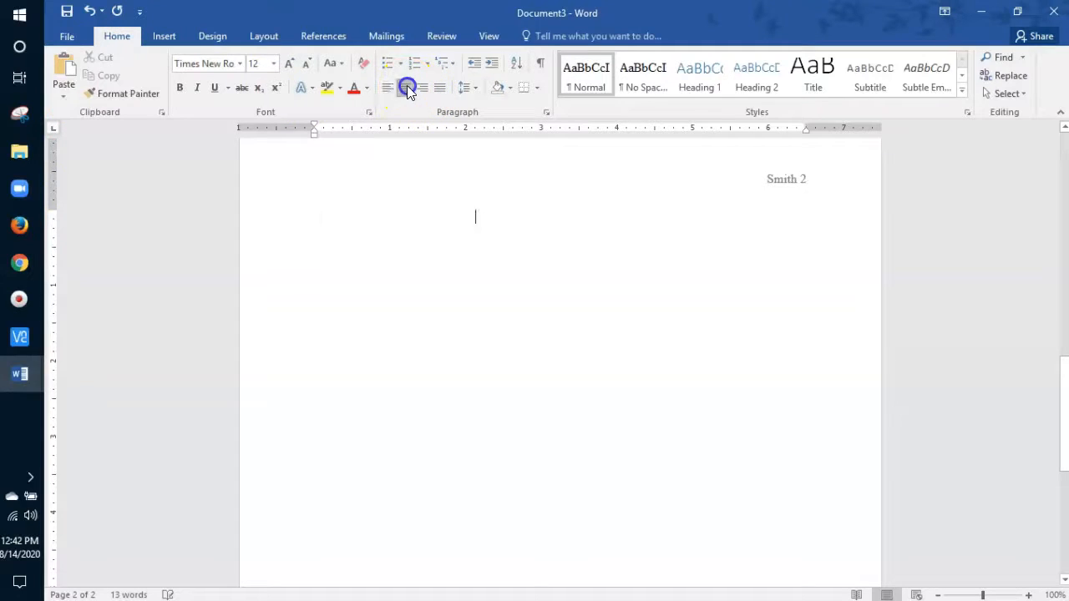
text(Wo)
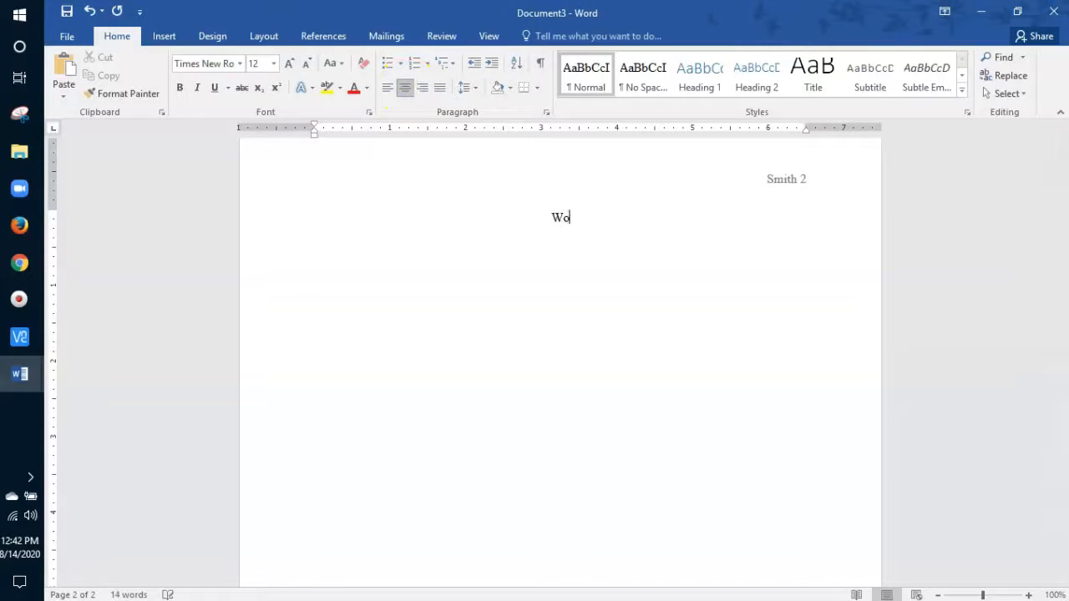
text(rk Cited)
key(Return)
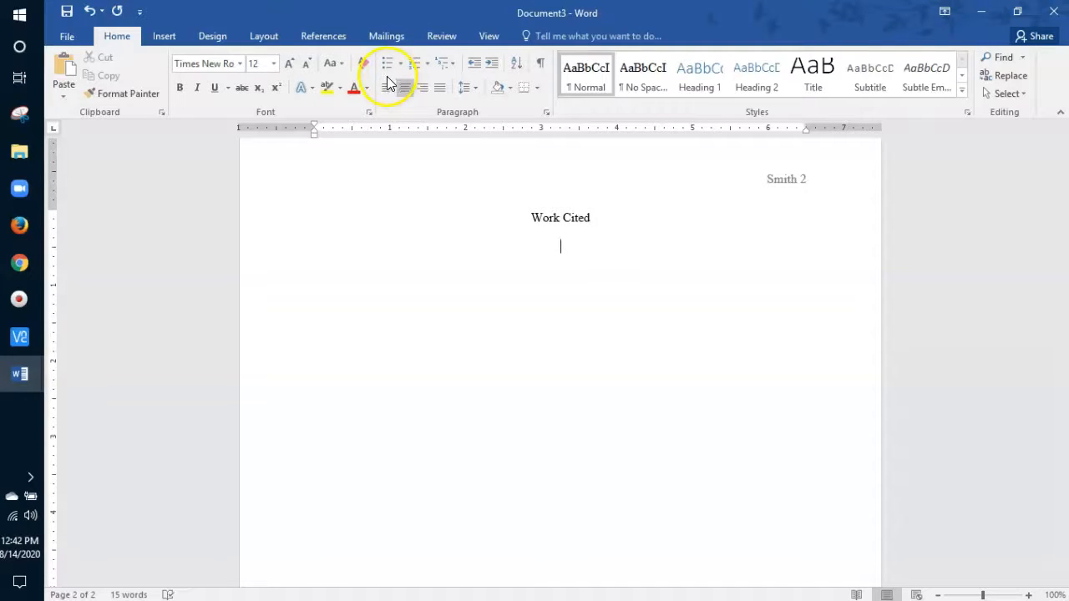
- Left-align the line below the "Work Cited" heading and give it a 0.5" hanging indent
click(386, 89)
click(546, 112)
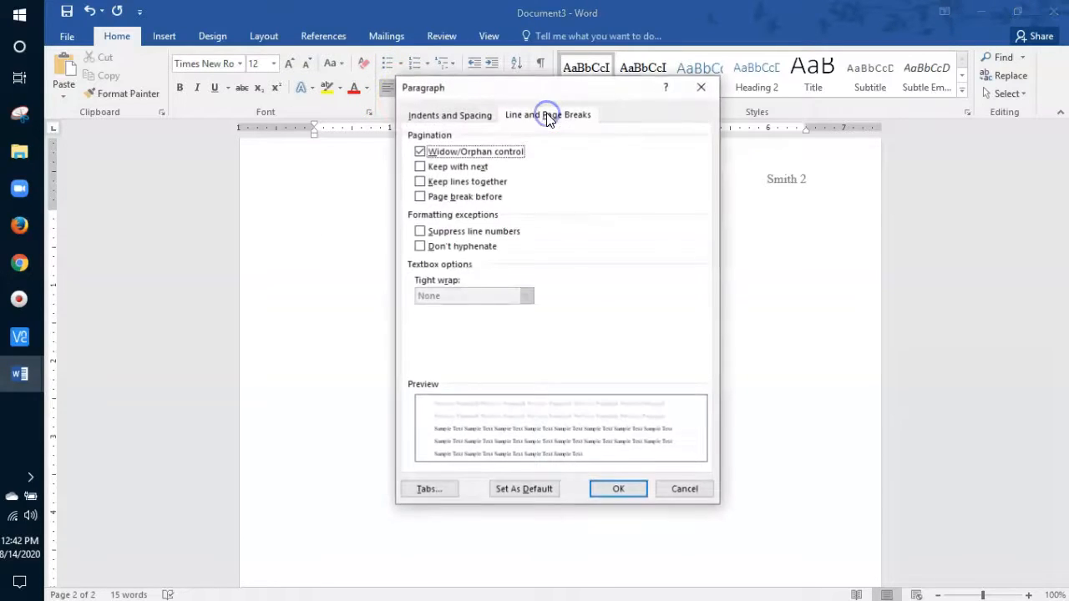
click(472, 116)
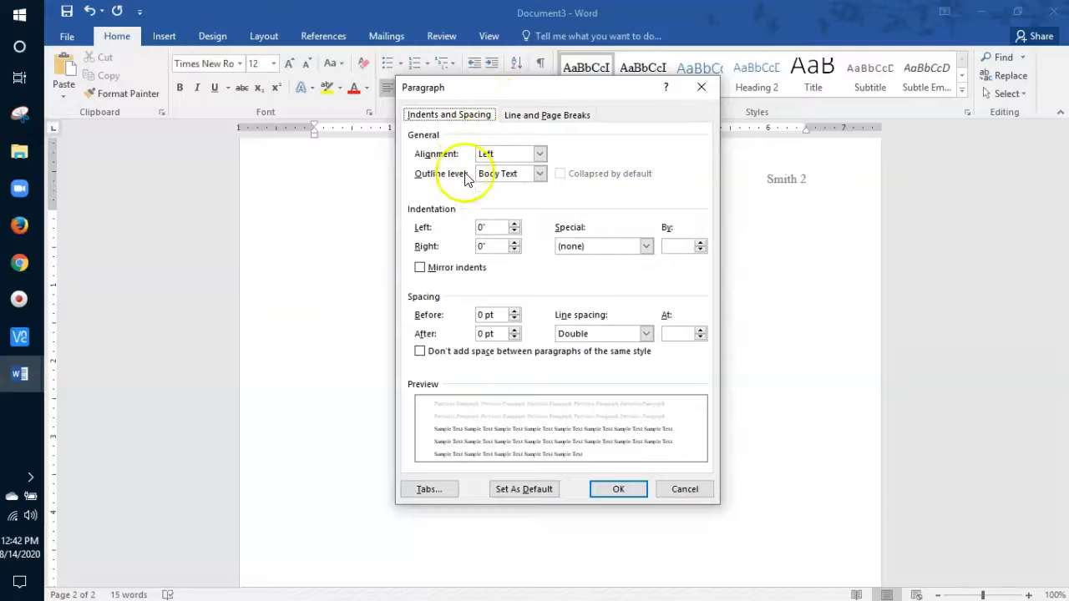
click(647, 247)
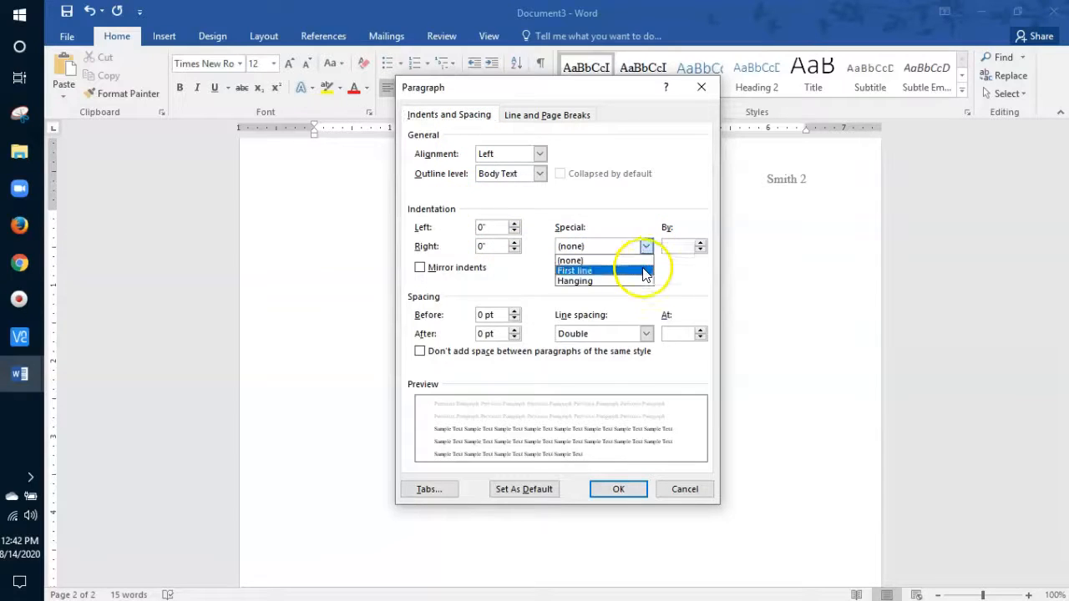
click(643, 280)
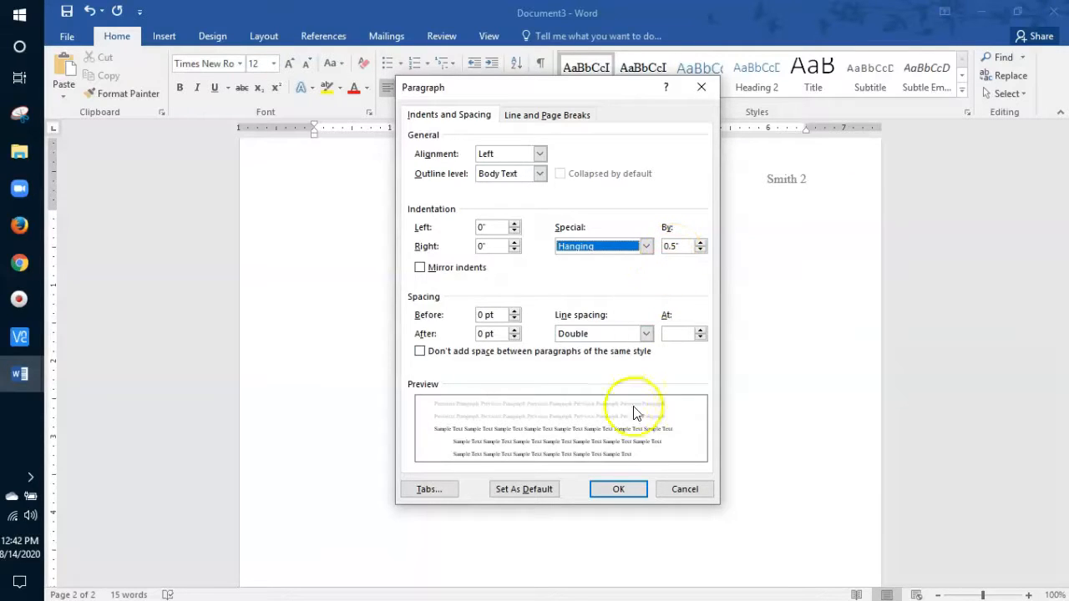
click(620, 490)
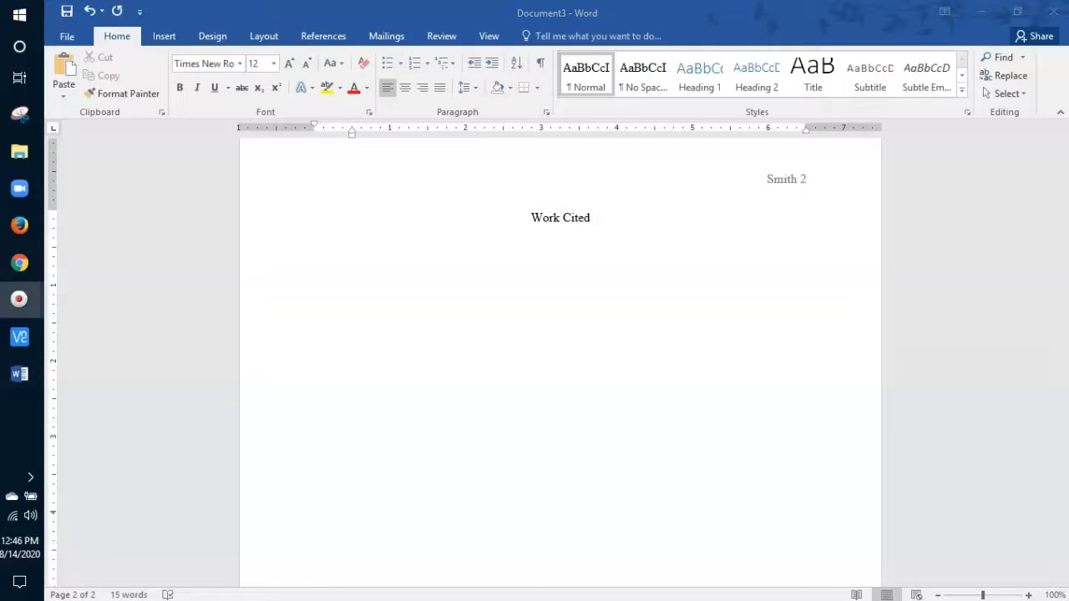
- Save the paper as a Word Document in the Documents folder on this PC, keeping the suggested file name
click(74, 36)
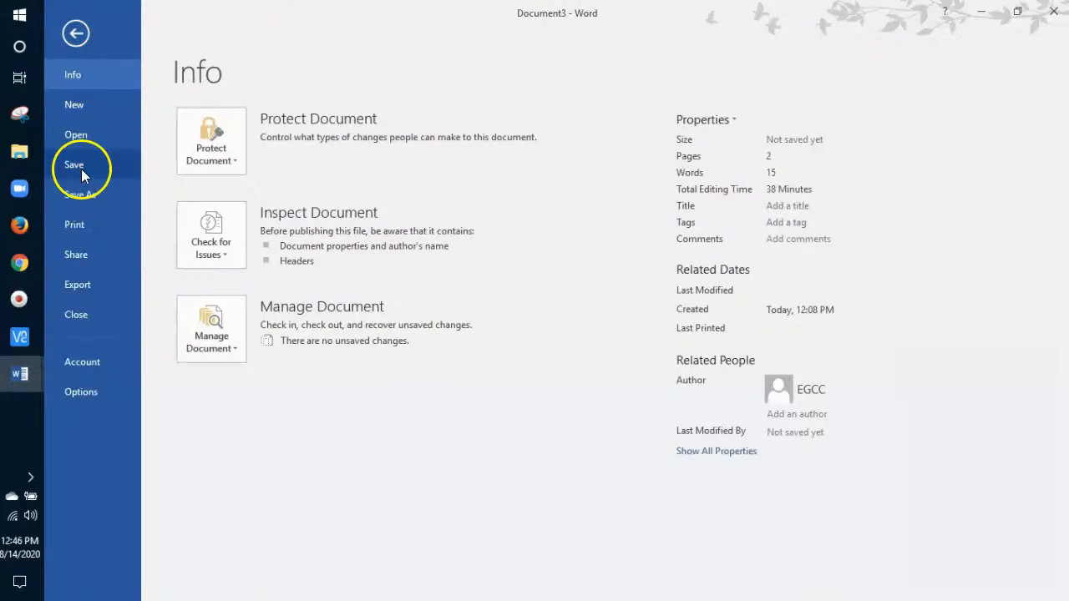
click(90, 199)
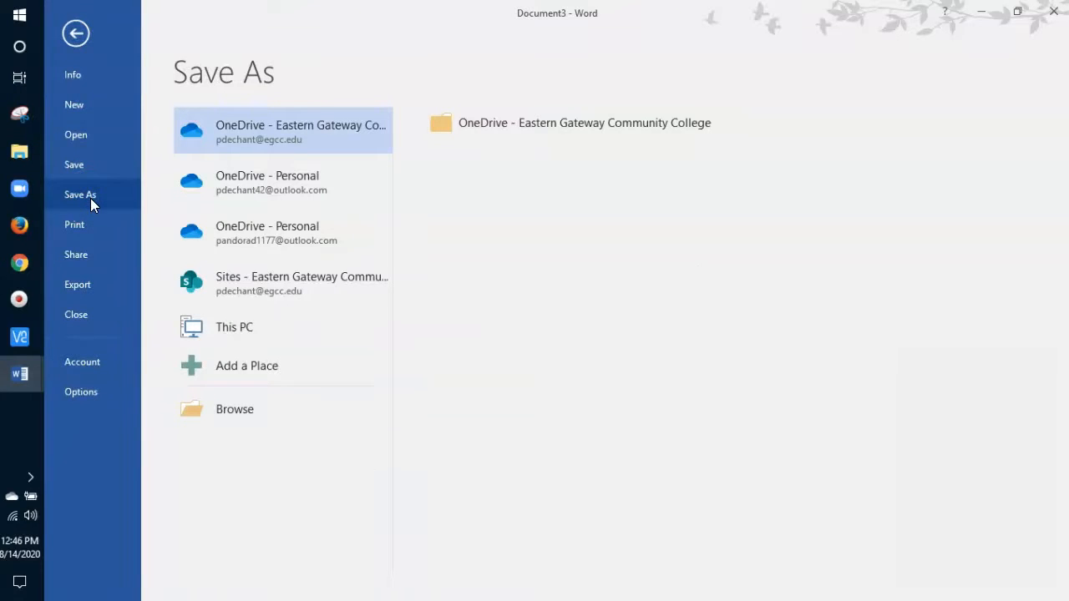
click(234, 411)
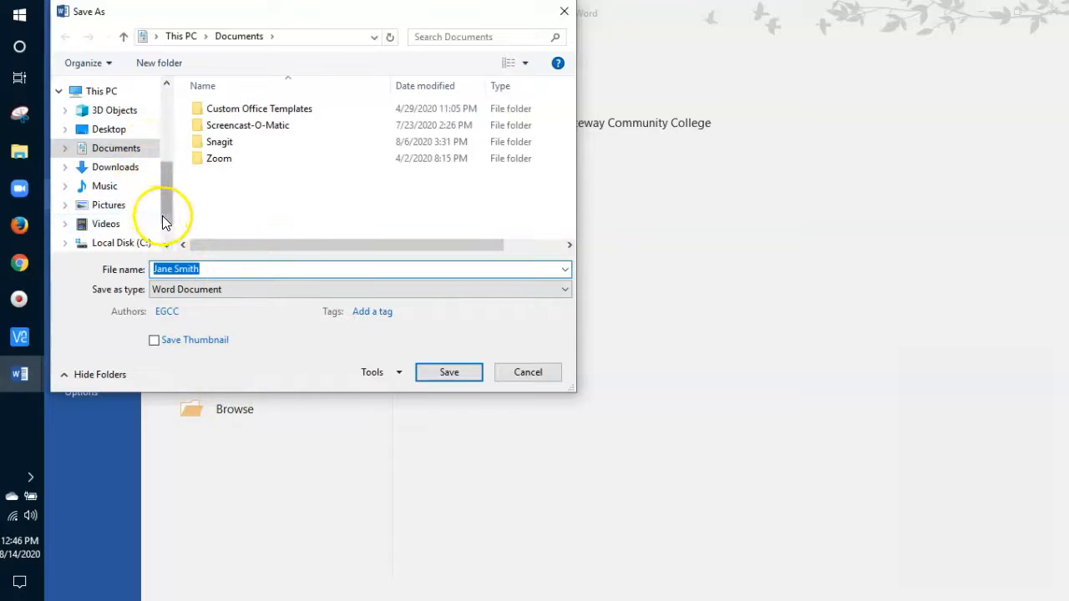
click(166, 245)
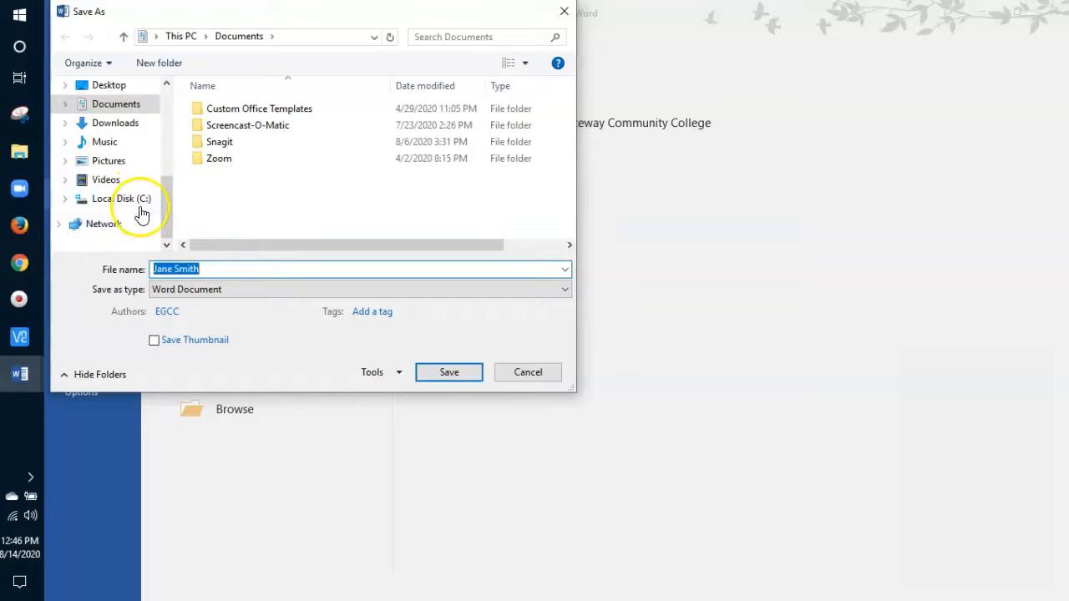
click(169, 227)
drag(168, 227, 168, 205)
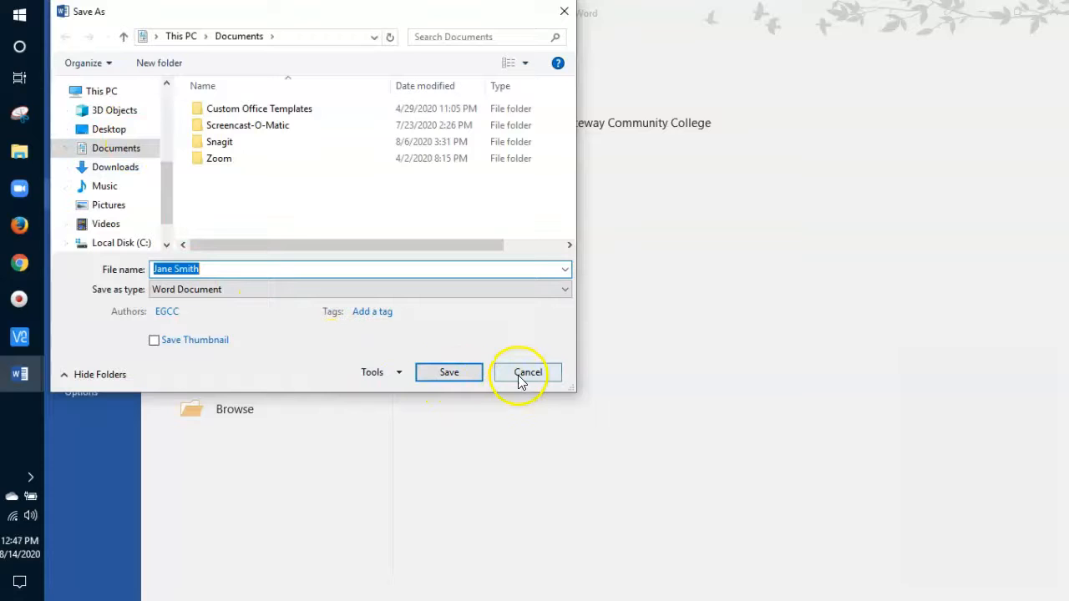
click(477, 373)
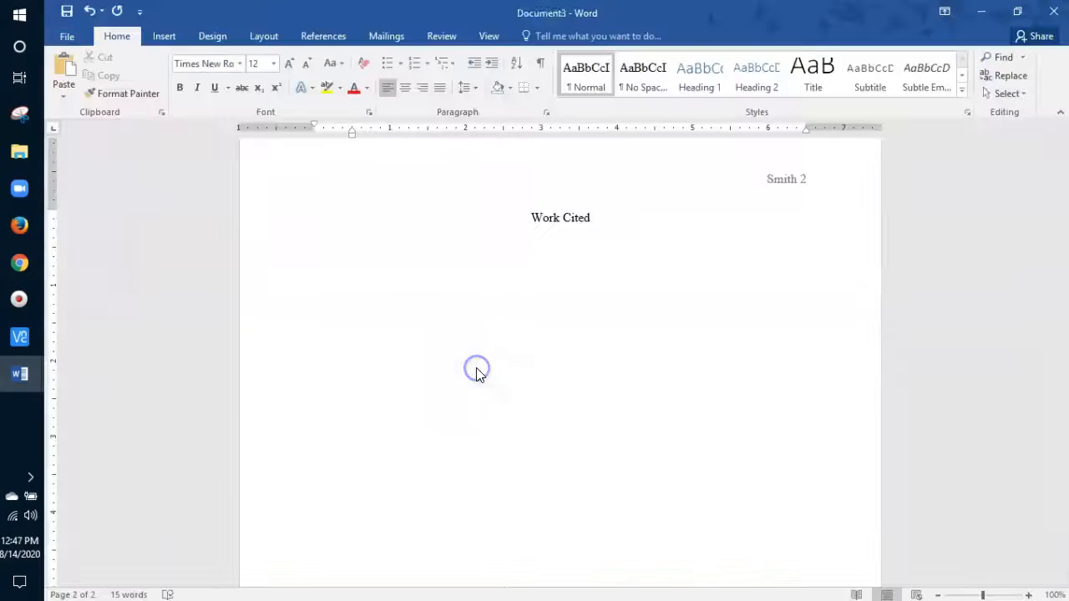